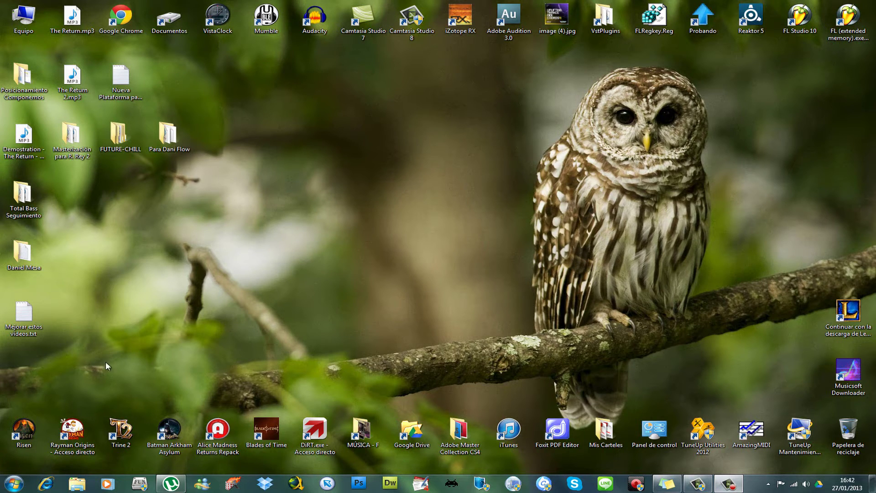
Step: Browse the computer's Disco local (C:) drive to the Archivos de programa (x86) folder
left_click(10, 487)
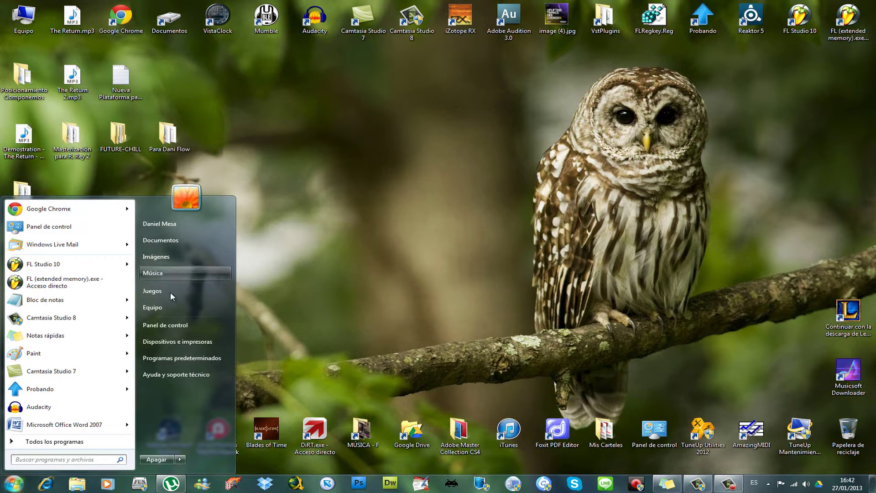
left_click(153, 307)
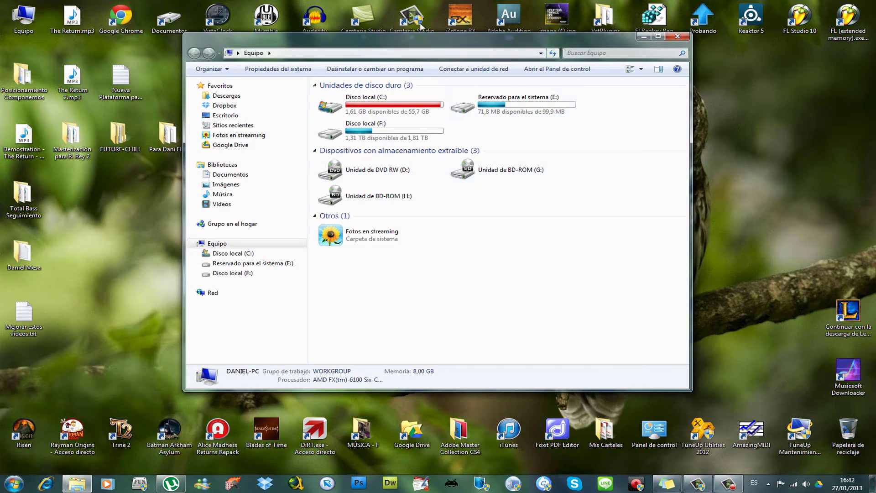
left_click_drag(464, 38, 570, 48)
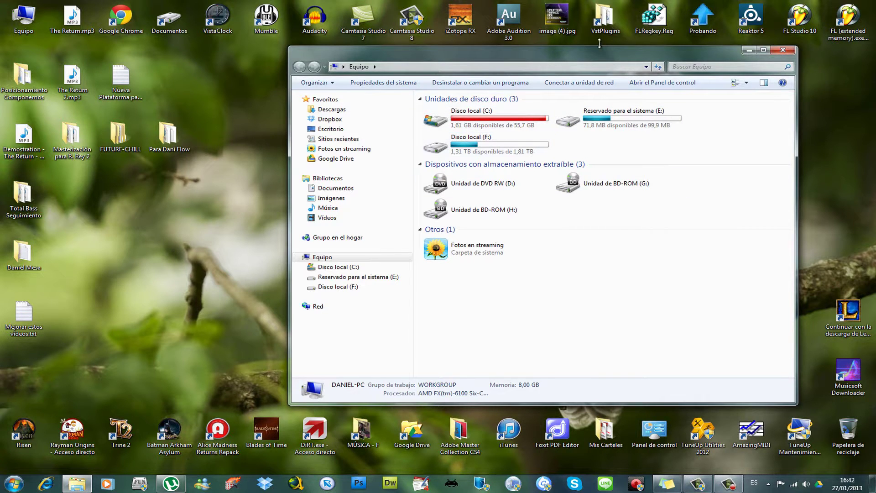
left_click_drag(601, 56, 593, 53)
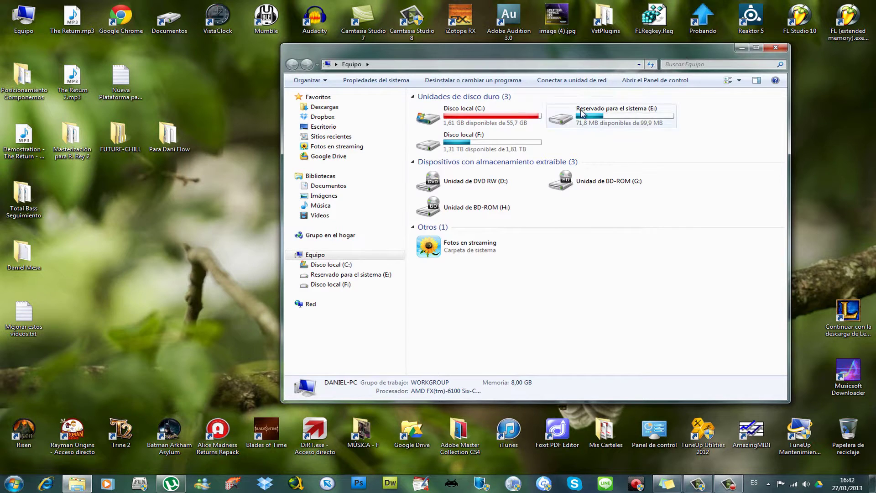
double_click(448, 115)
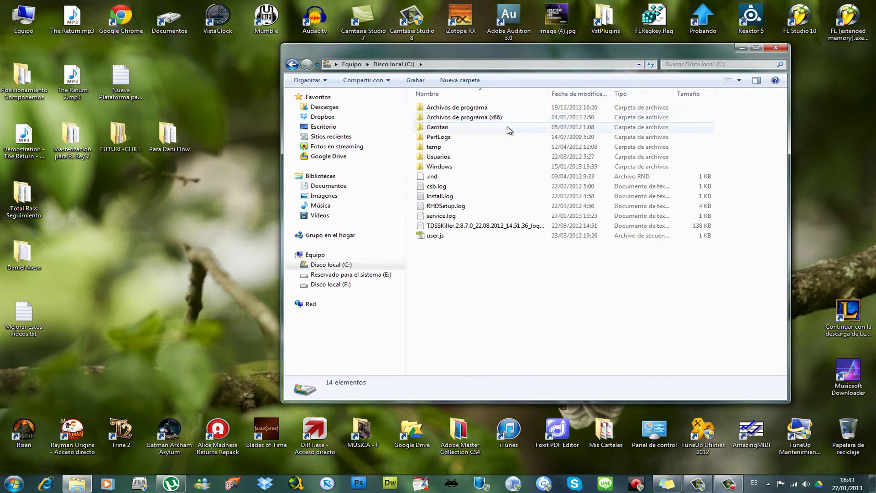
mouse_move(505, 120)
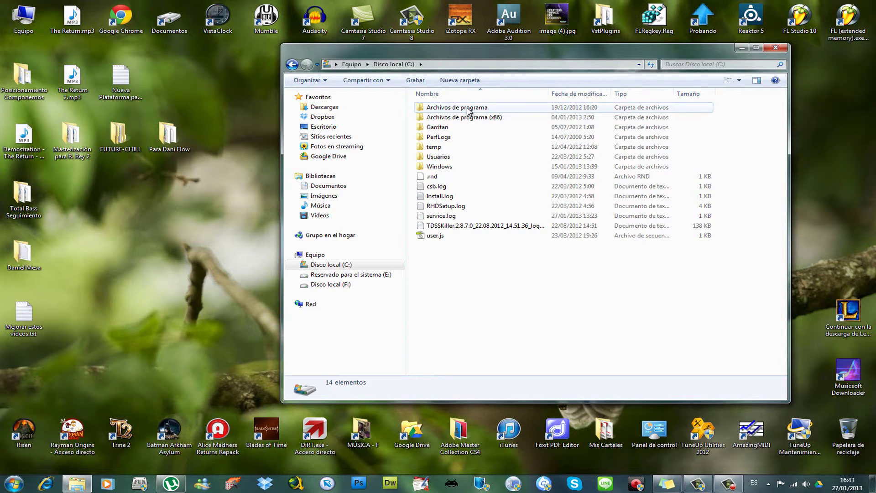
mouse_move(468, 111)
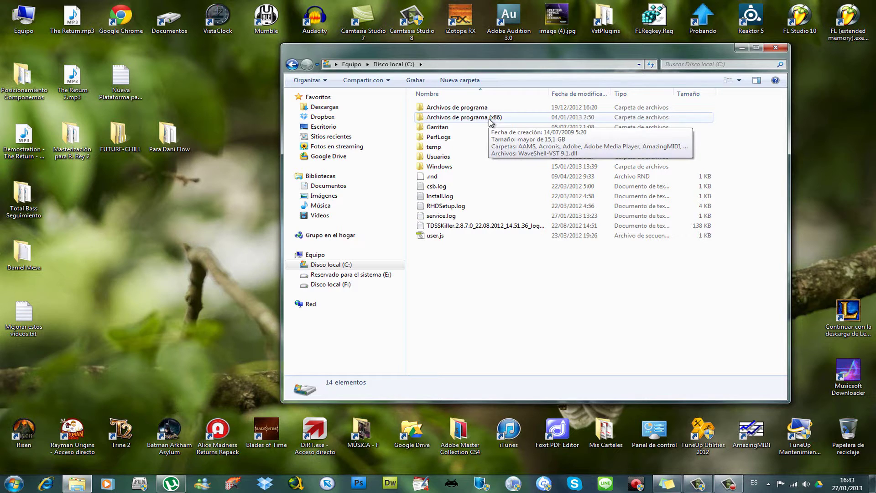
double_click(490, 120)
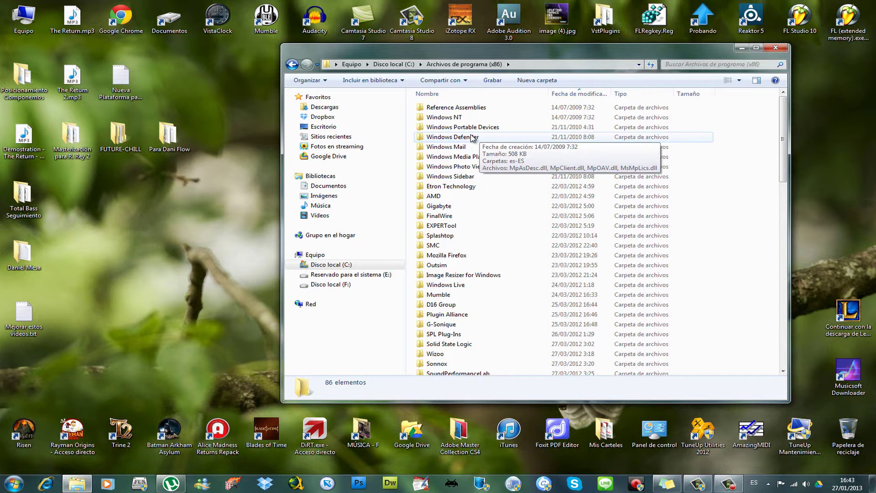
Step: Find the Image-Line folder and open its FL Studio 10 subfolder
key("i")
key("i")
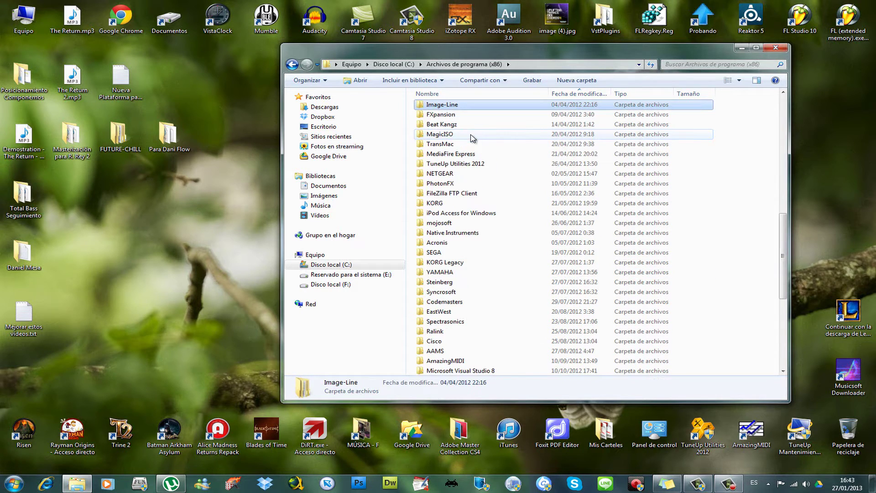
key("i")
key("i")
key("i")
key("i")
key("i")
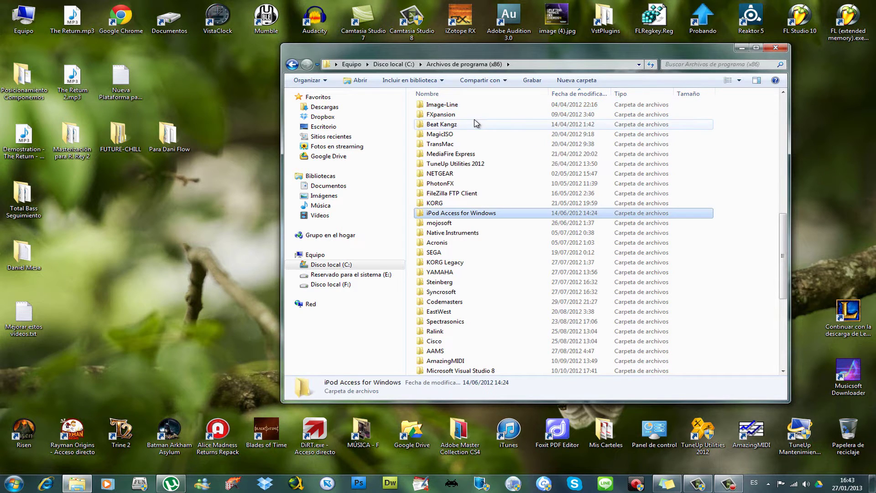
key("i")
key("i")
key("i")
key("i")
key("i")
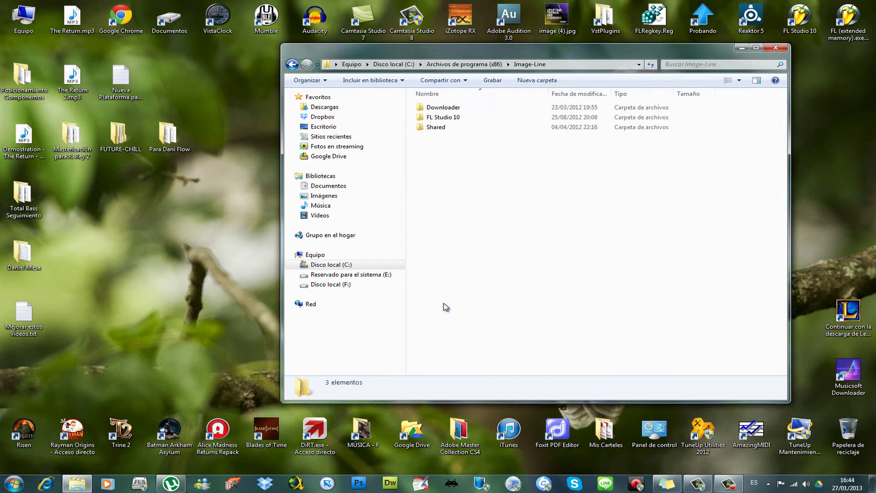
double_click(442, 302)
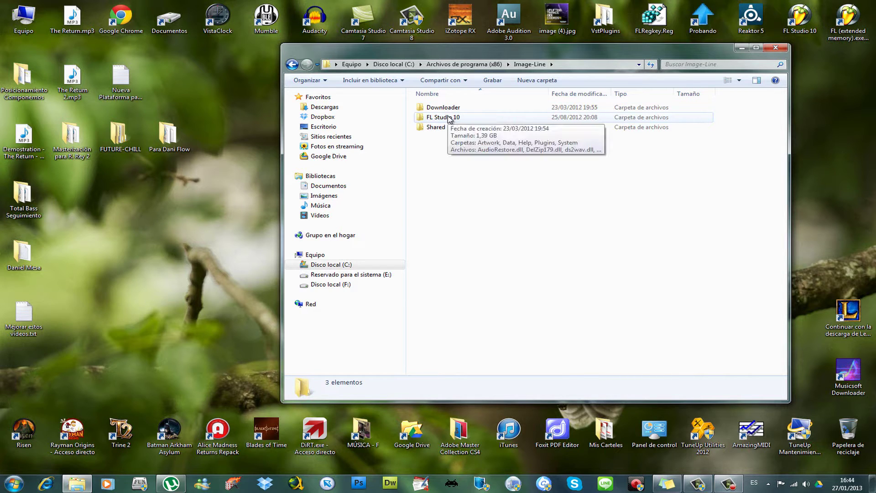
double_click(449, 119)
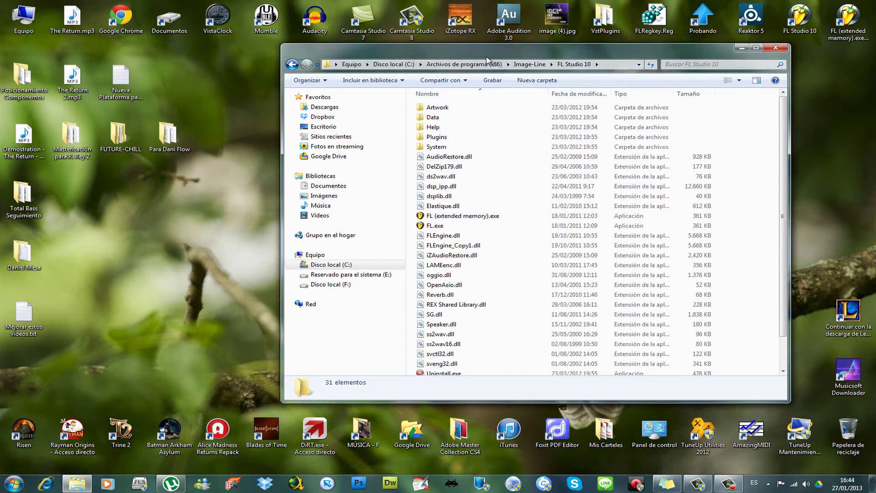
Step: Create a desktop shortcut to FL (extended memory).exe, close the folder window, and place the shortcut below the Adobe Audition 3.0 icon
left_click_drag(470, 50, 302, 30)
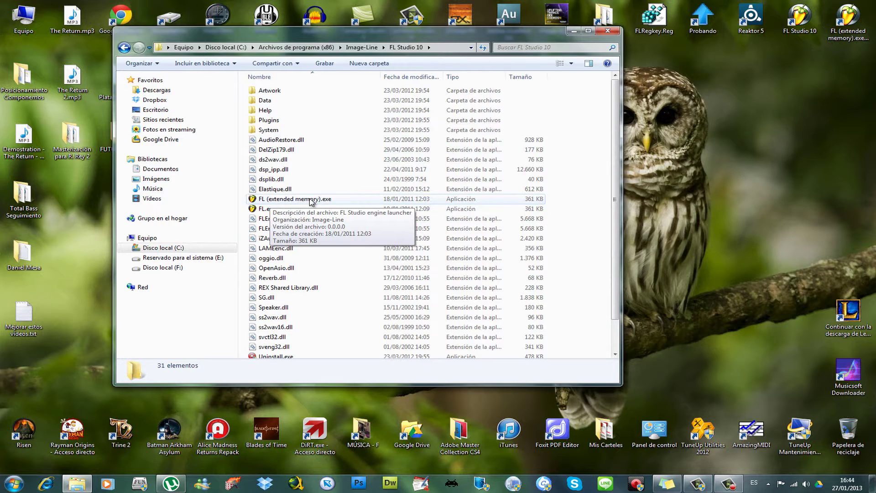
right_click(310, 199)
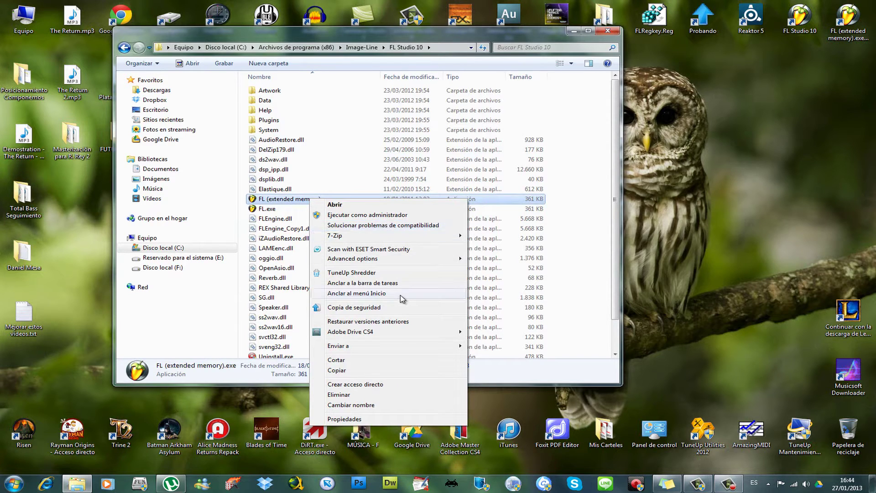
mouse_move(364, 347)
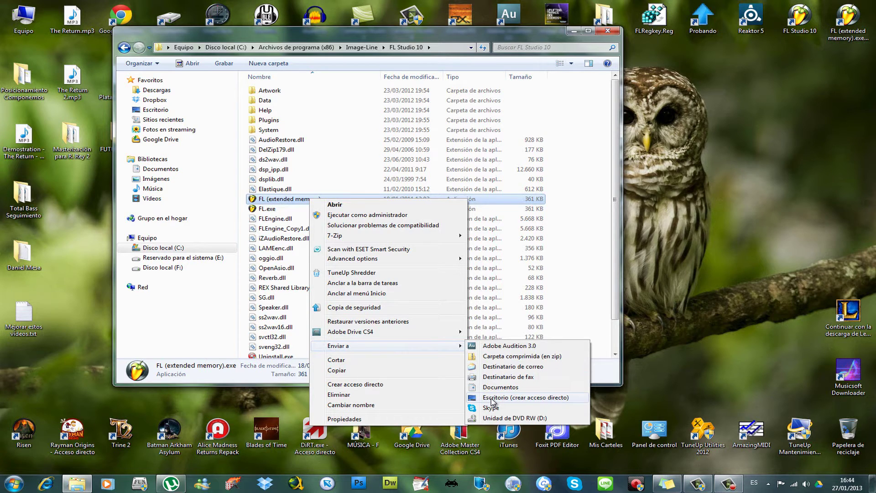
left_click(535, 397)
left_click(608, 31)
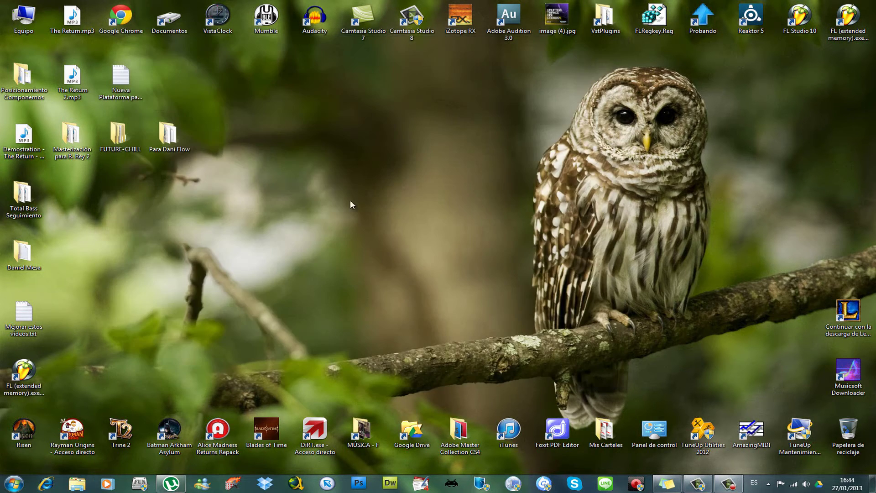
left_click_drag(24, 372, 508, 74)
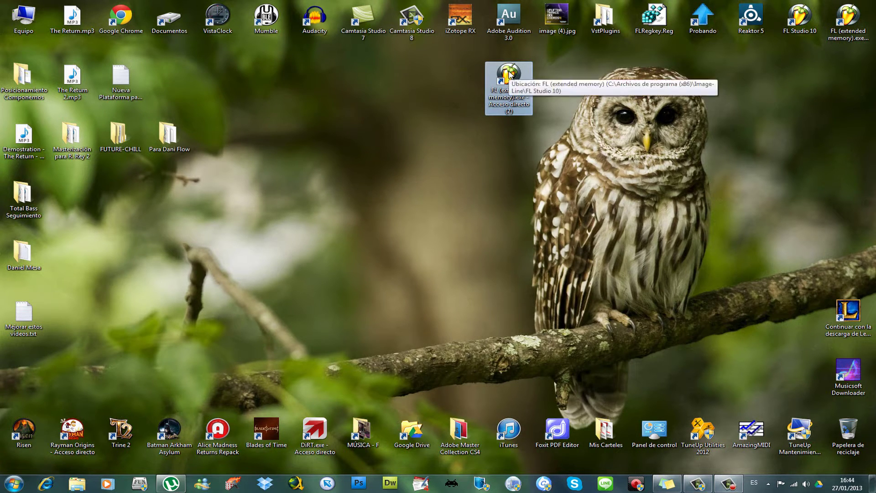
Step: Test the new FL (extended memory) desktop shortcut by launching FL Studio from it and closing the program
double_click(508, 73)
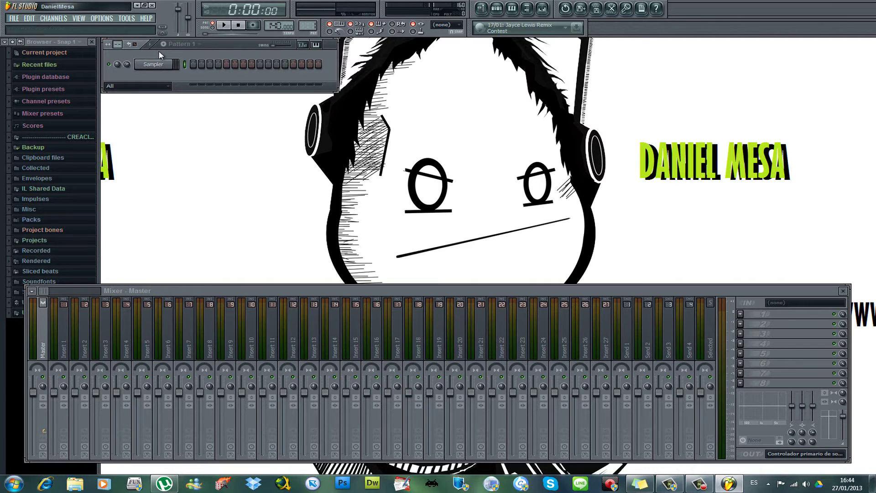
left_click(153, 6)
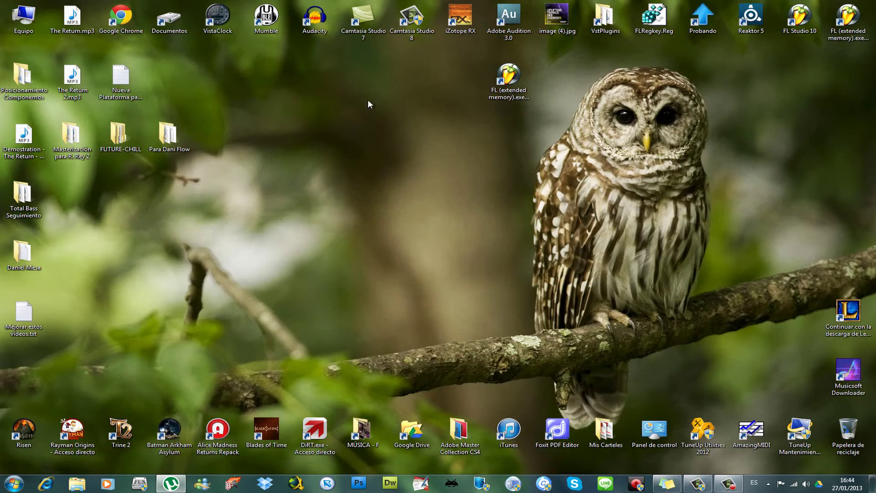
left_click(515, 75)
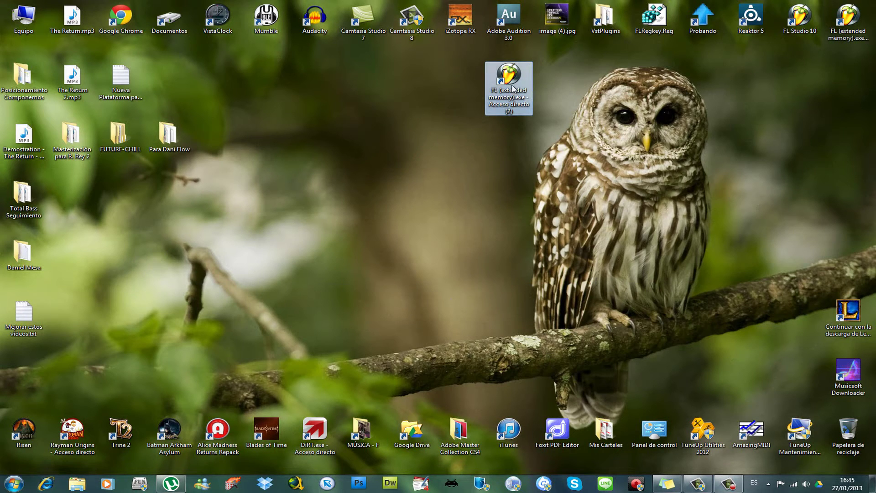
double_click(506, 82)
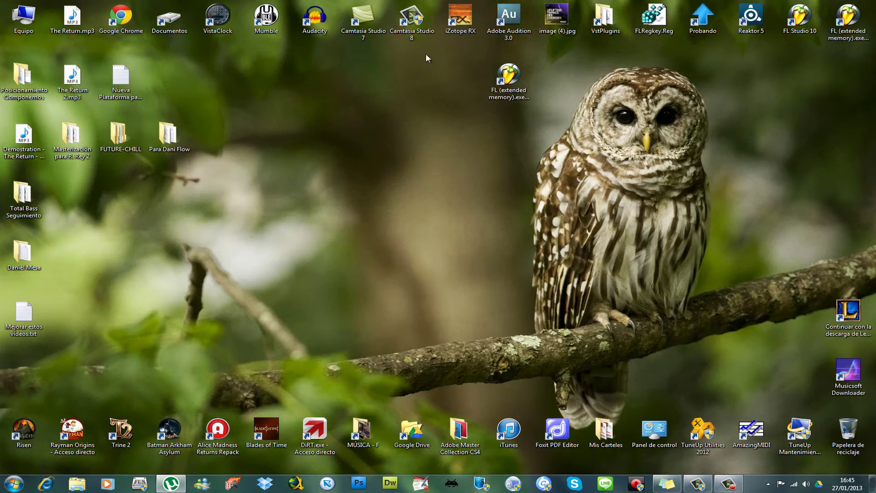
Step: Compare the regular FL Studio 10 shortcut with the extended memory one by launching FL Studio from each, closing the regular one first
double_click(799, 17)
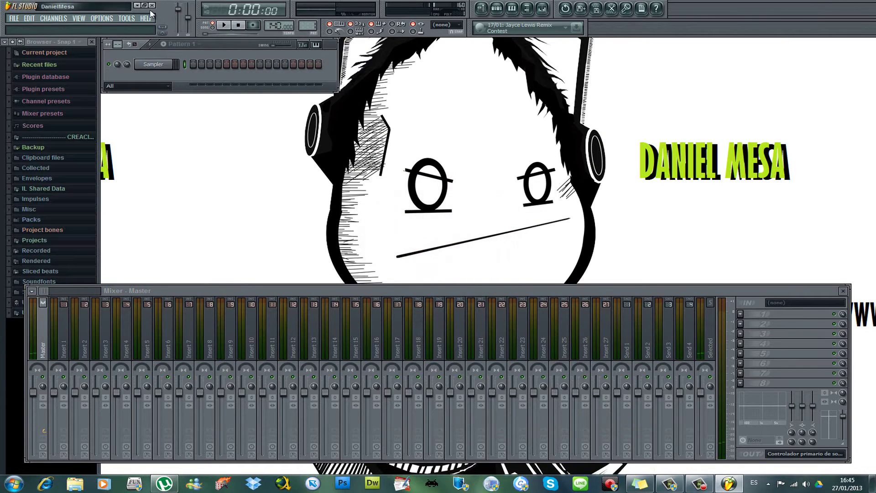
left_click(152, 5)
double_click(518, 69)
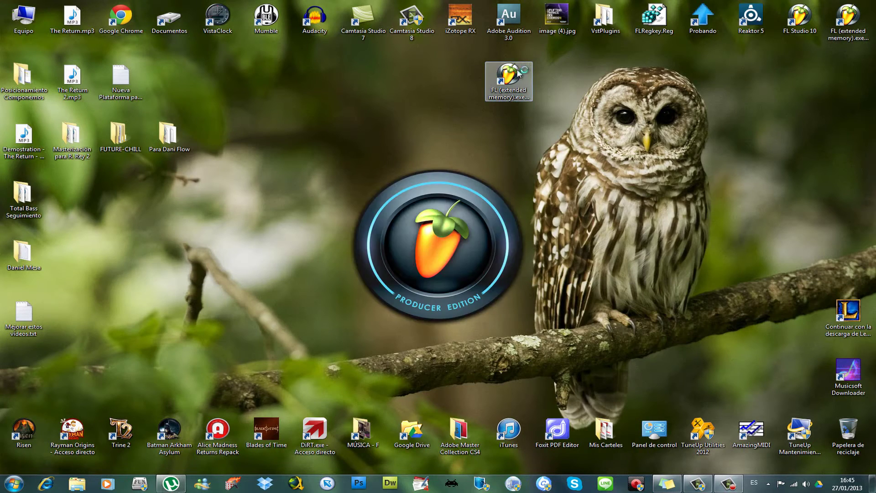